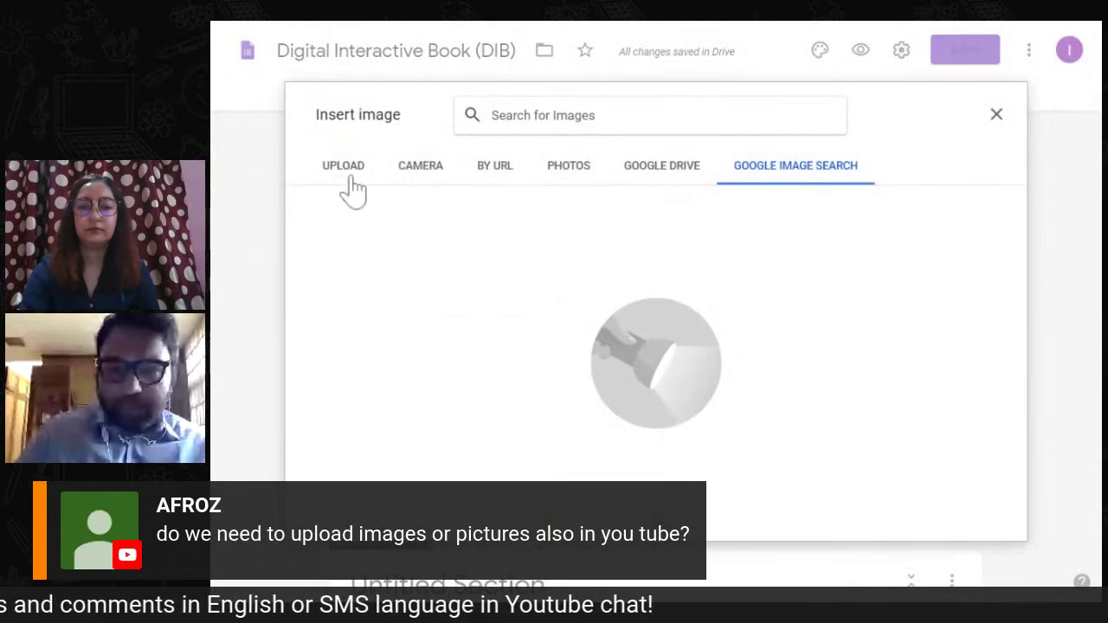
# View the Upload and By URL image sources for inserting an image in the form, and close the image dialog.
pyautogui.click(352, 190)
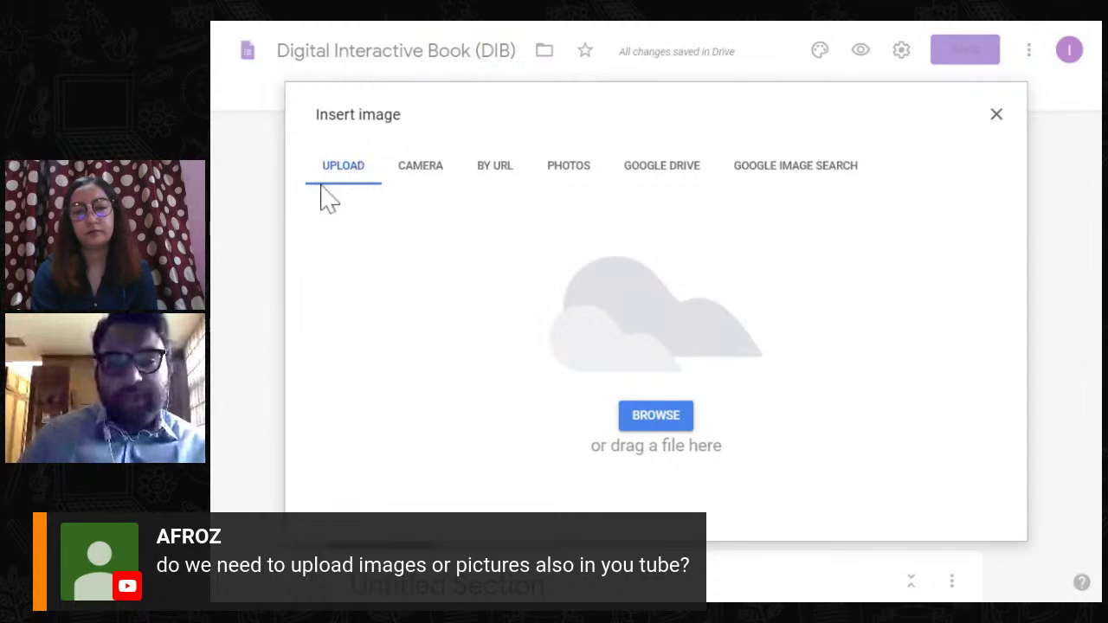
pyautogui.click(505, 188)
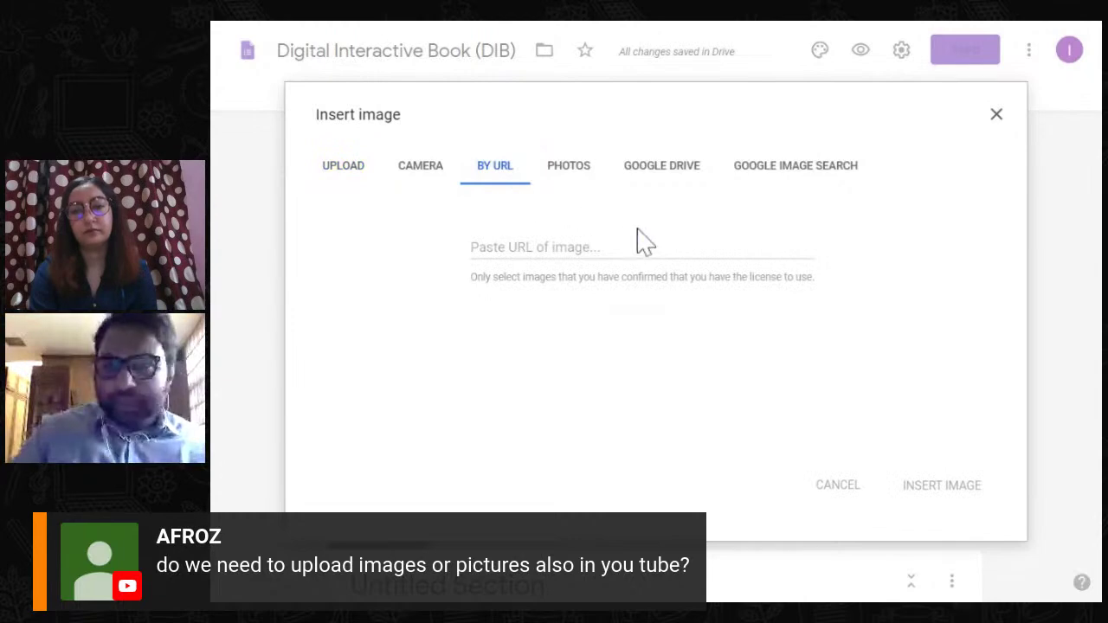
pyautogui.click(997, 115)
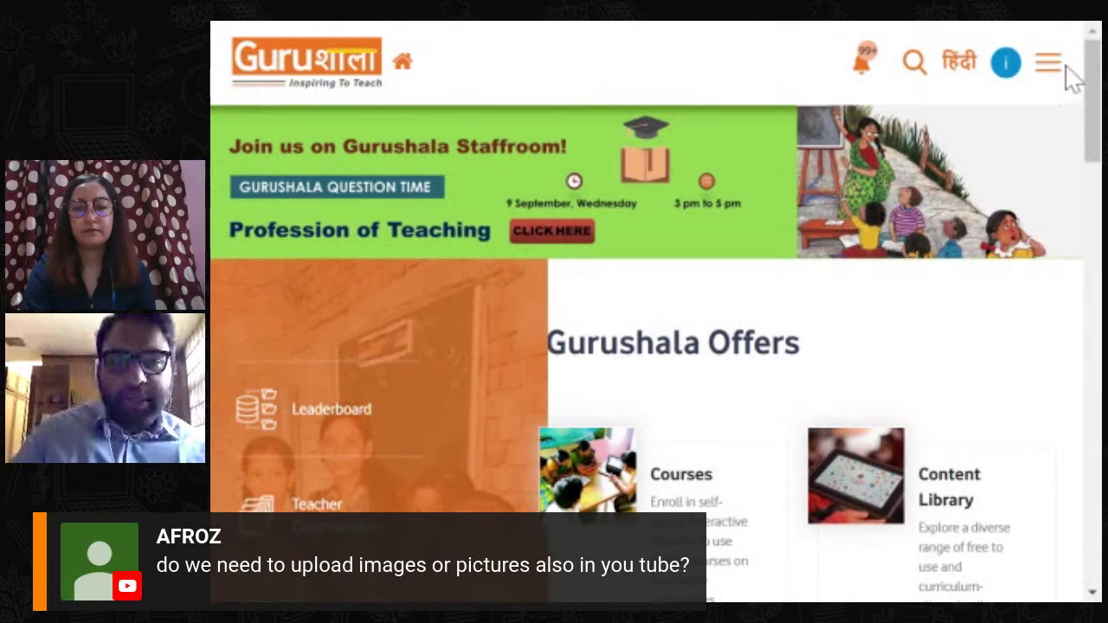
# Switch to the Gurushala website, open its Content Library and look through the listed teaching videos.
pyautogui.click(960, 493)
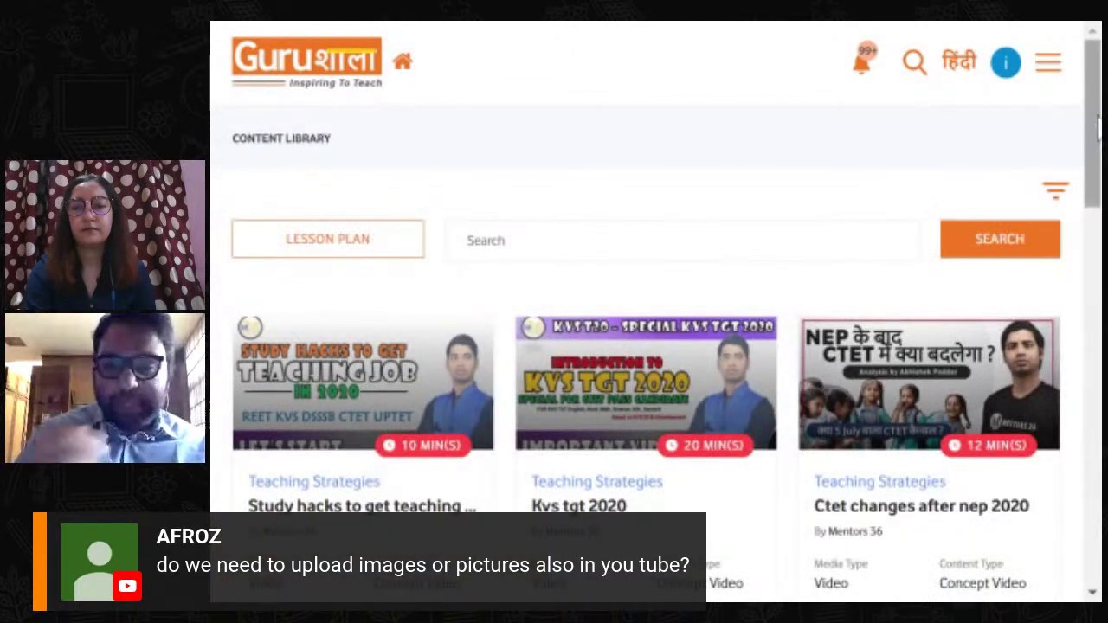
pyautogui.moveTo(1096, 126); pyautogui.dragTo(1095, 373)
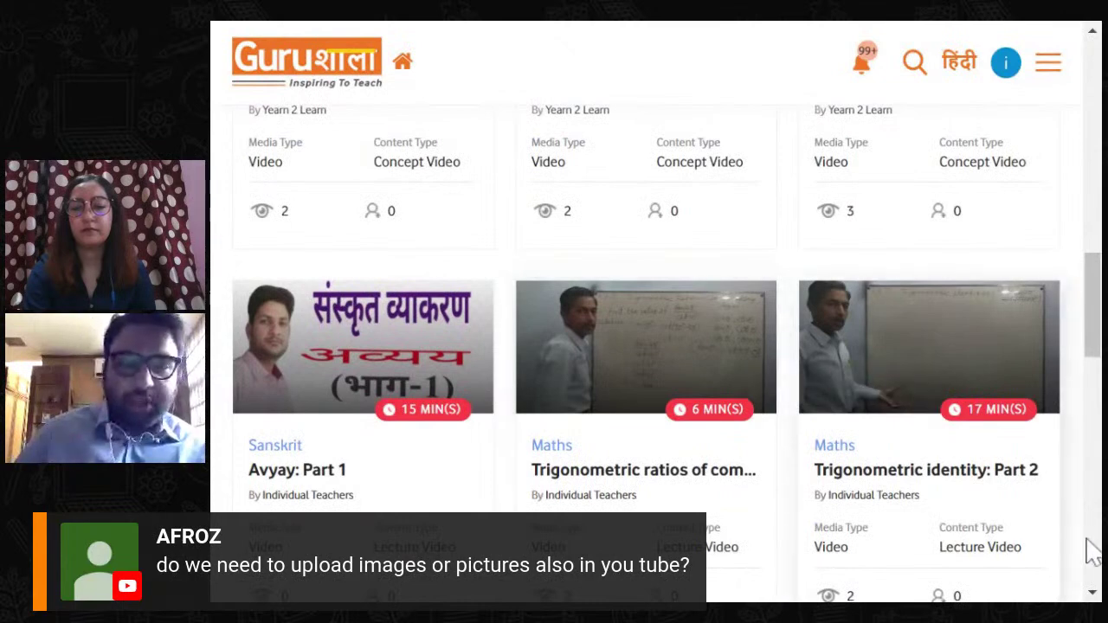
pyautogui.click(1093, 594)
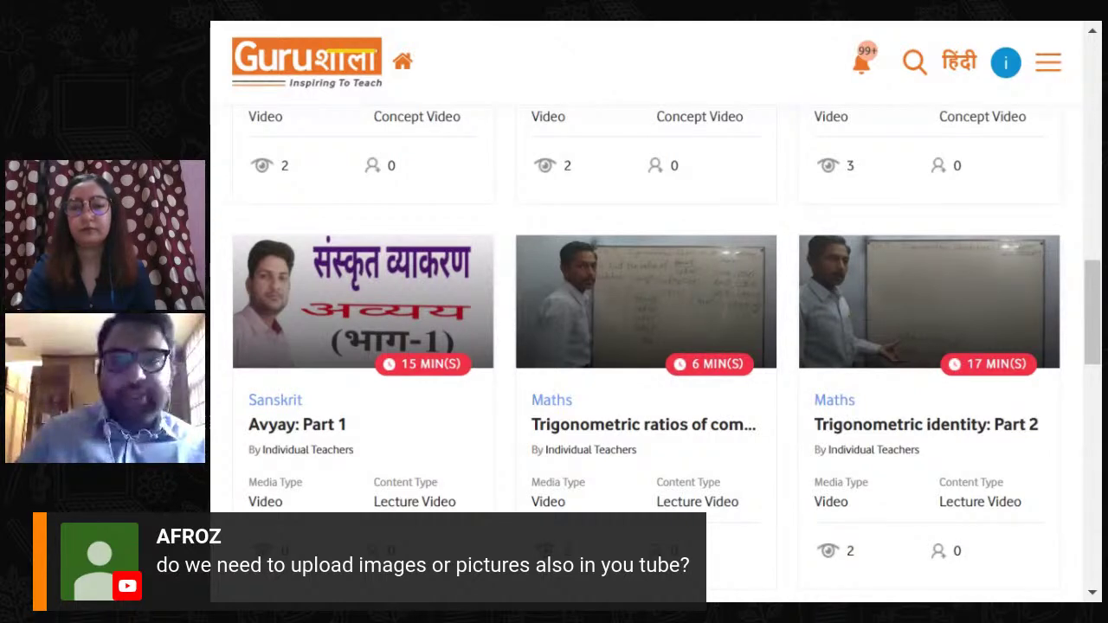
# Open Gurushala's Publish your Content page from the Explore section, with the page enlarged for readability.
pyautogui.click(1045, 67)
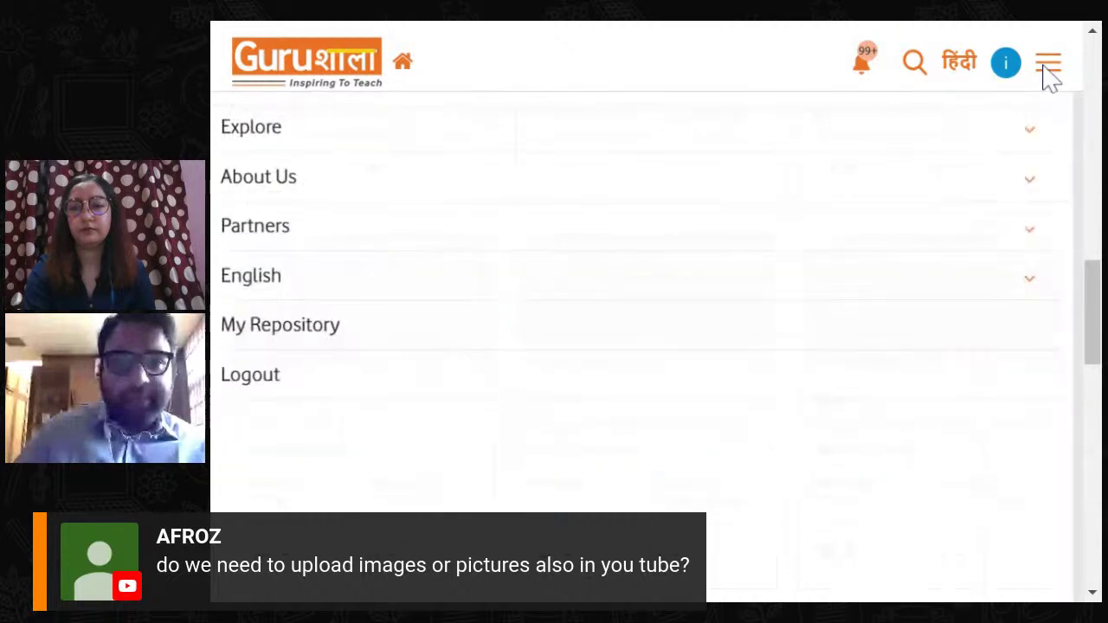
pyautogui.click(1032, 134)
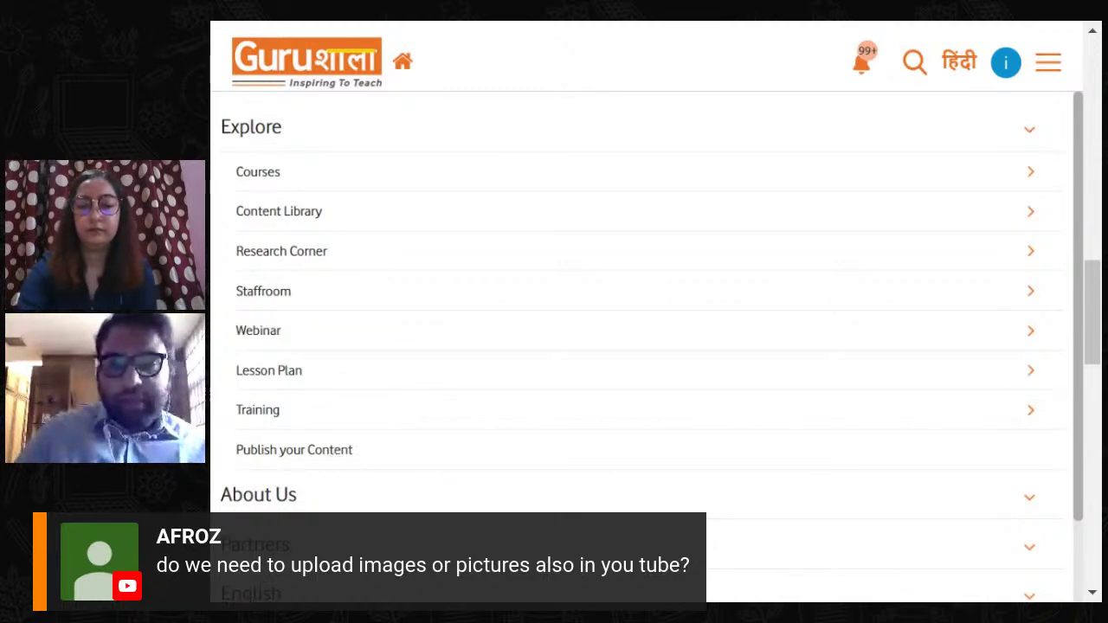
pyautogui.hotkey('ctrl', '+')
pyautogui.hotkey('ctrl', '+')
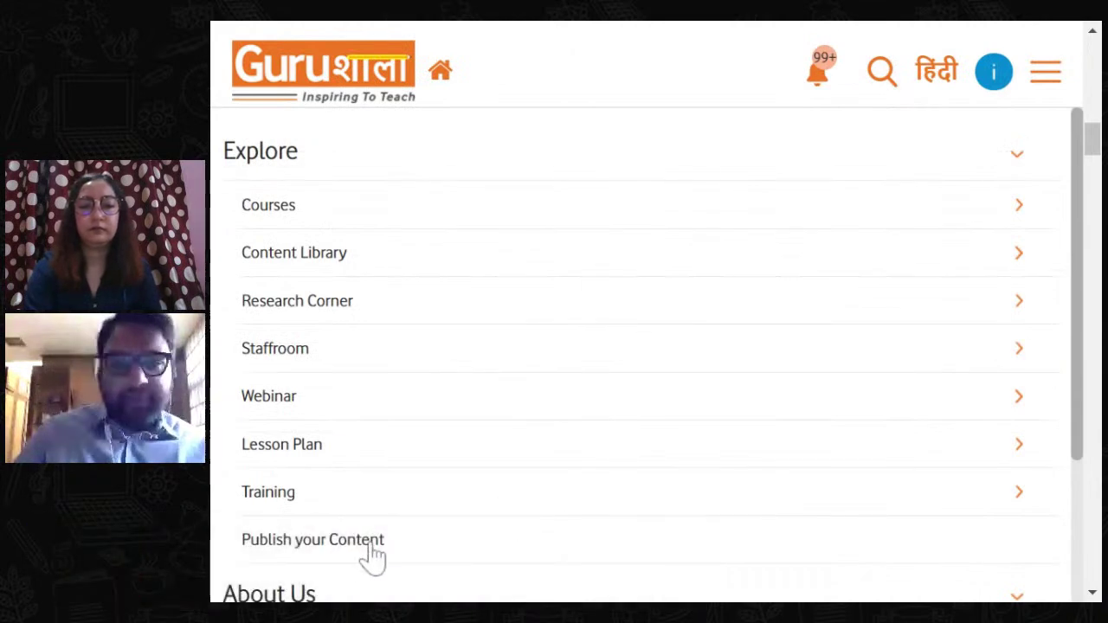
pyautogui.click(372, 554)
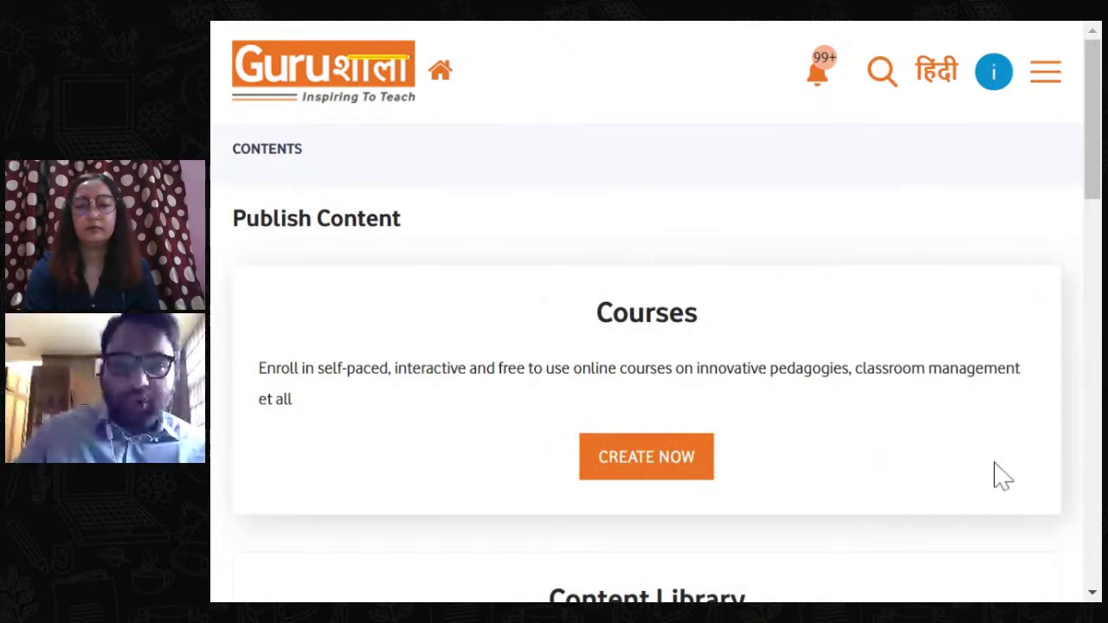
# Examine the Publish Content categories, including Courses, Content Library and Research Corner.
pyautogui.click(1092, 593)
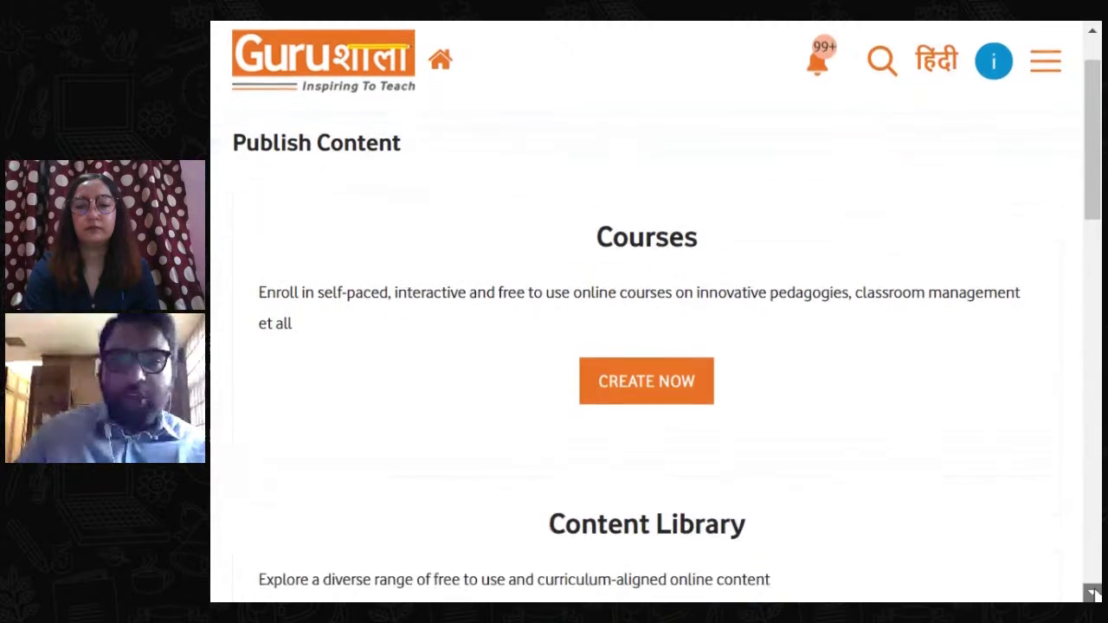
pyautogui.click(1092, 593)
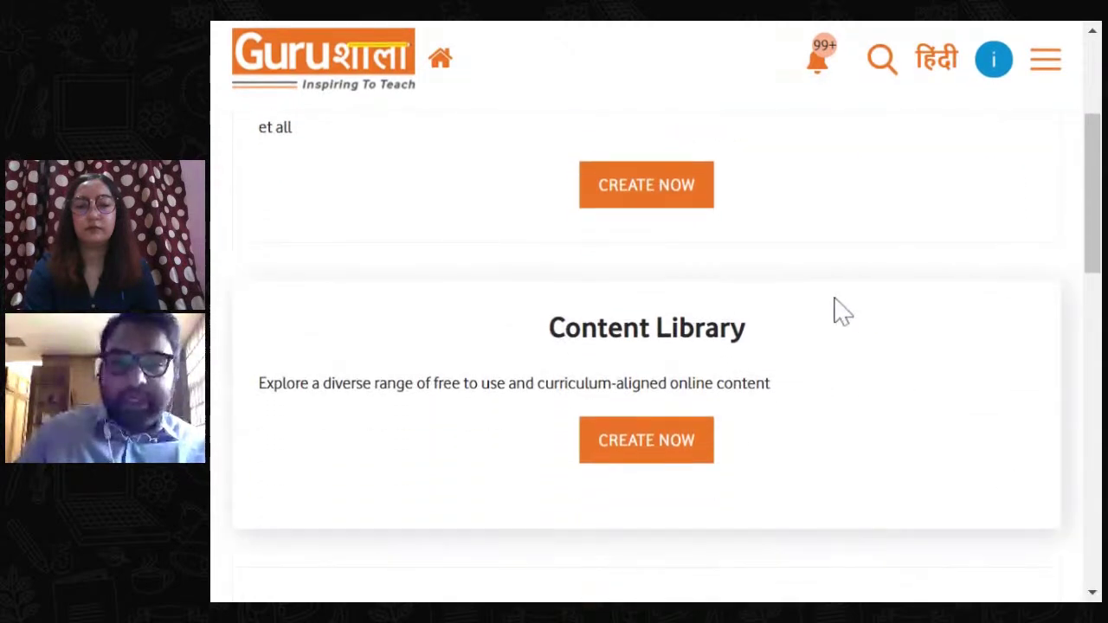
pyautogui.click(1093, 593)
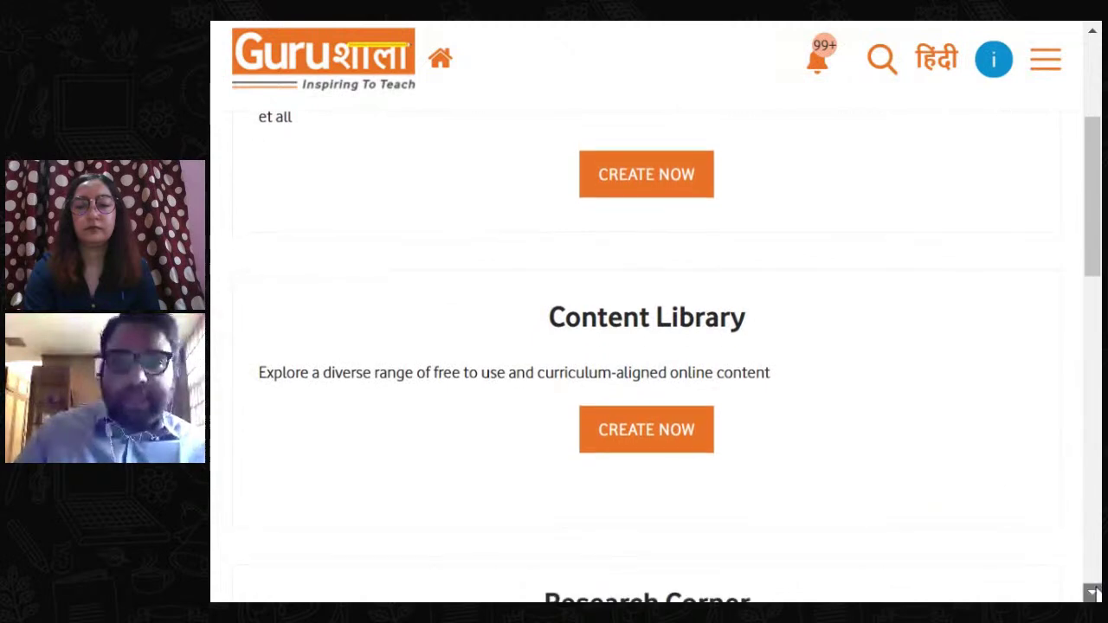
pyautogui.click(1093, 593)
pyautogui.click(1093, 593)
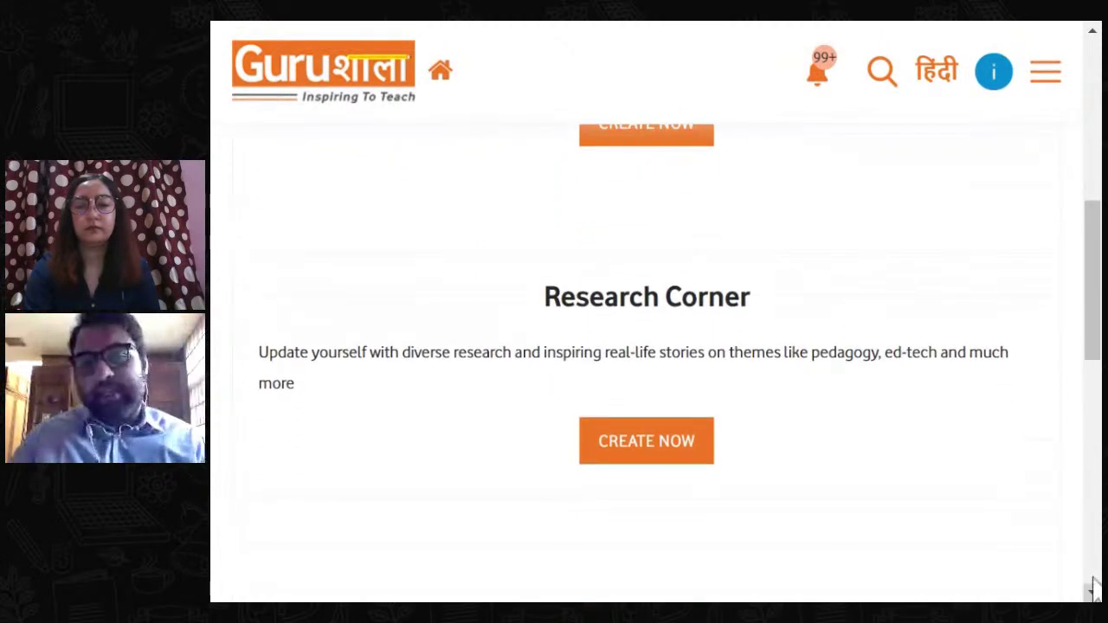
pyautogui.click(1093, 31)
pyautogui.click(1093, 32)
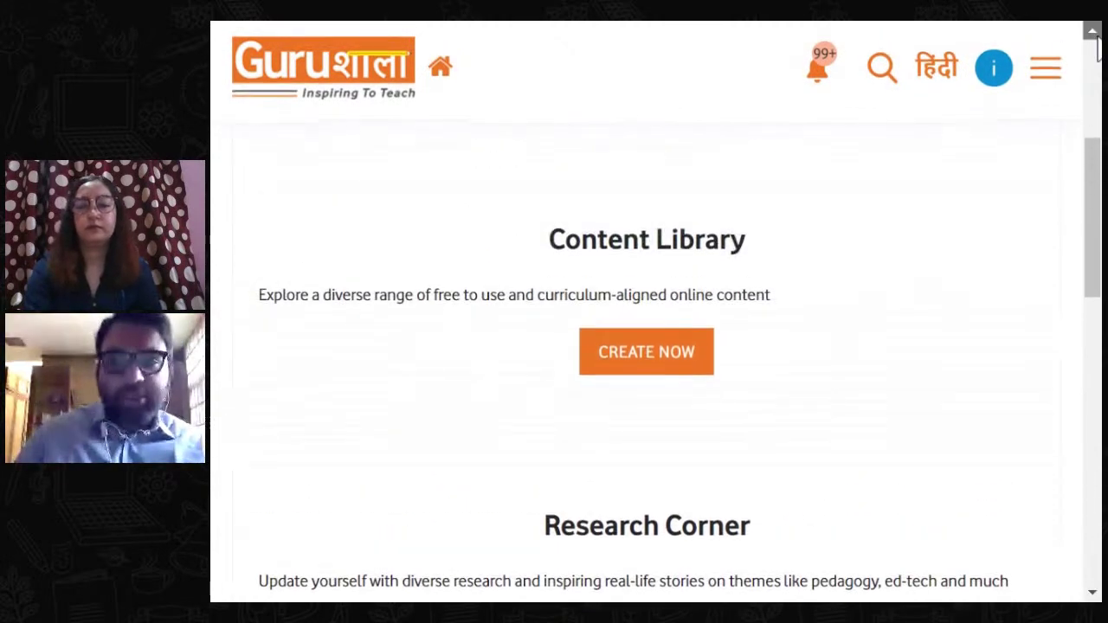
pyautogui.click(1093, 31)
pyautogui.click(1093, 32)
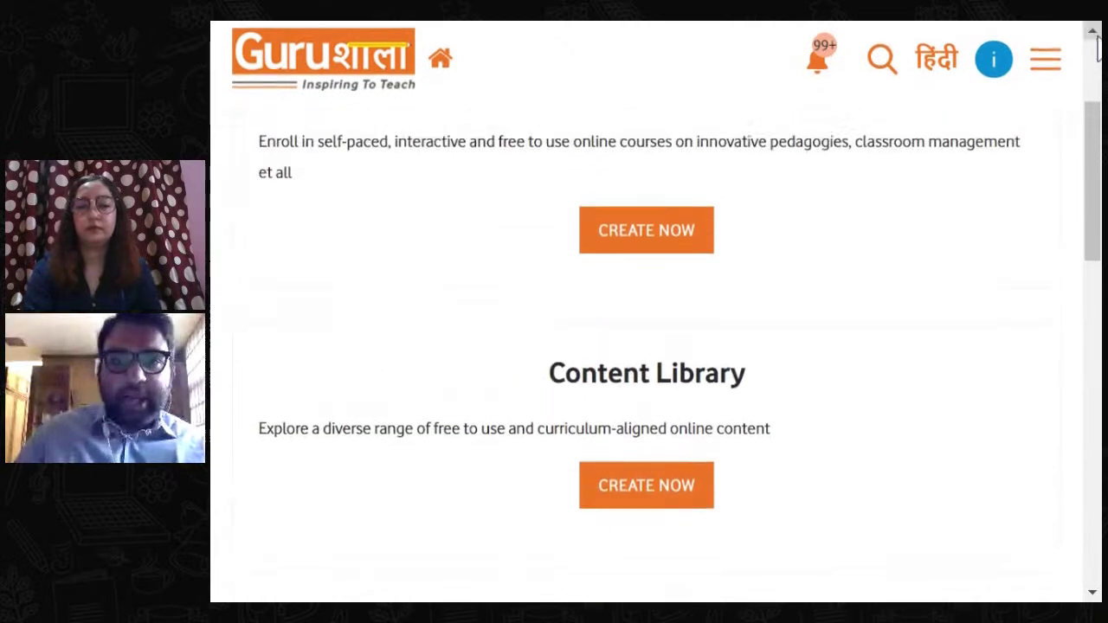
# Start a new Content Library entry and review its form fields, from title and duration to file attachments and description.
pyautogui.click(649, 489)
pyautogui.click(1093, 594)
pyautogui.click(1093, 594)
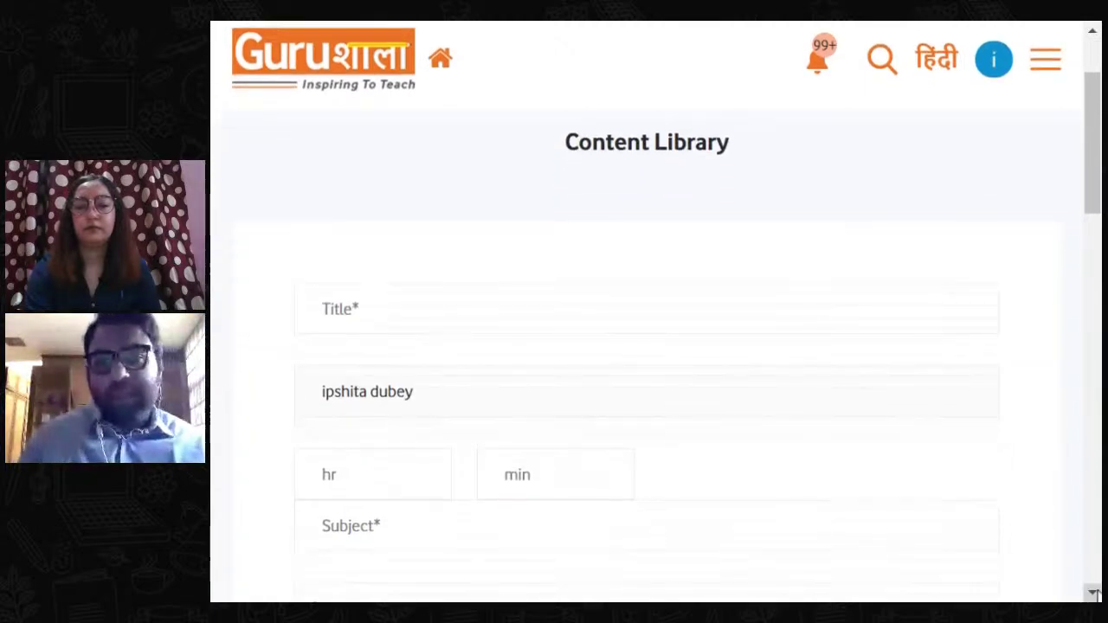
pyautogui.click(1093, 594)
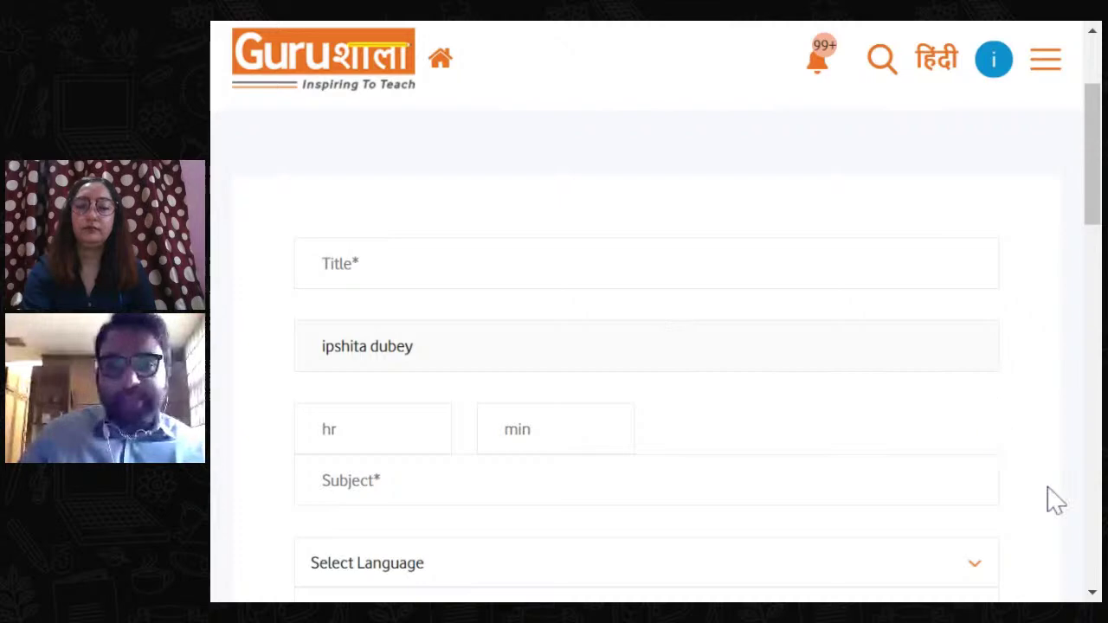
pyautogui.click(1092, 592)
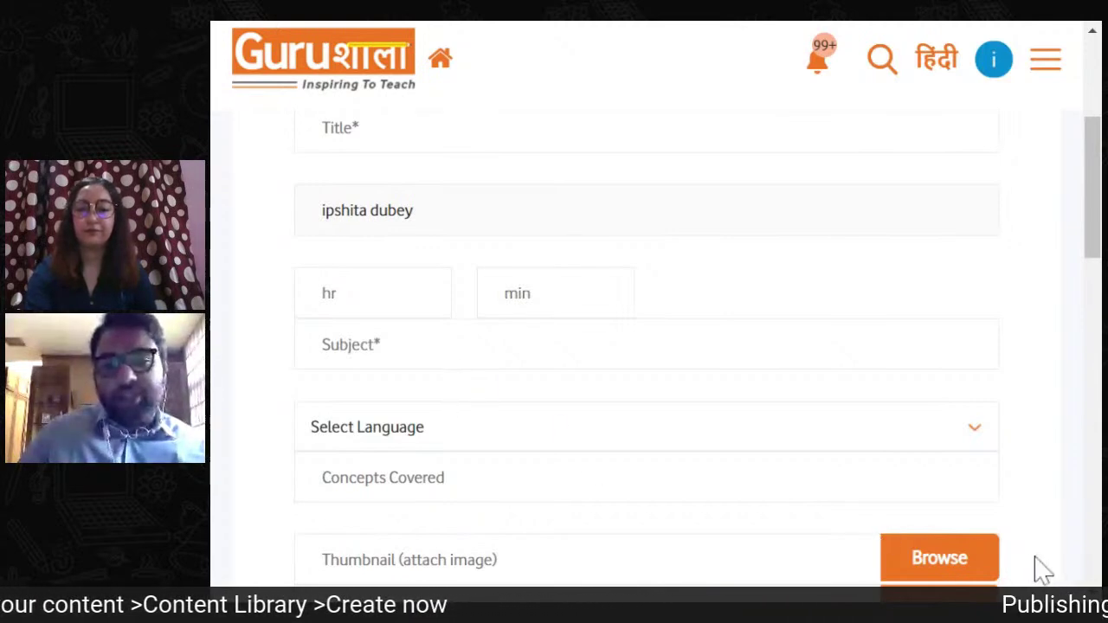
pyautogui.scroll(-1, 1081, 559)
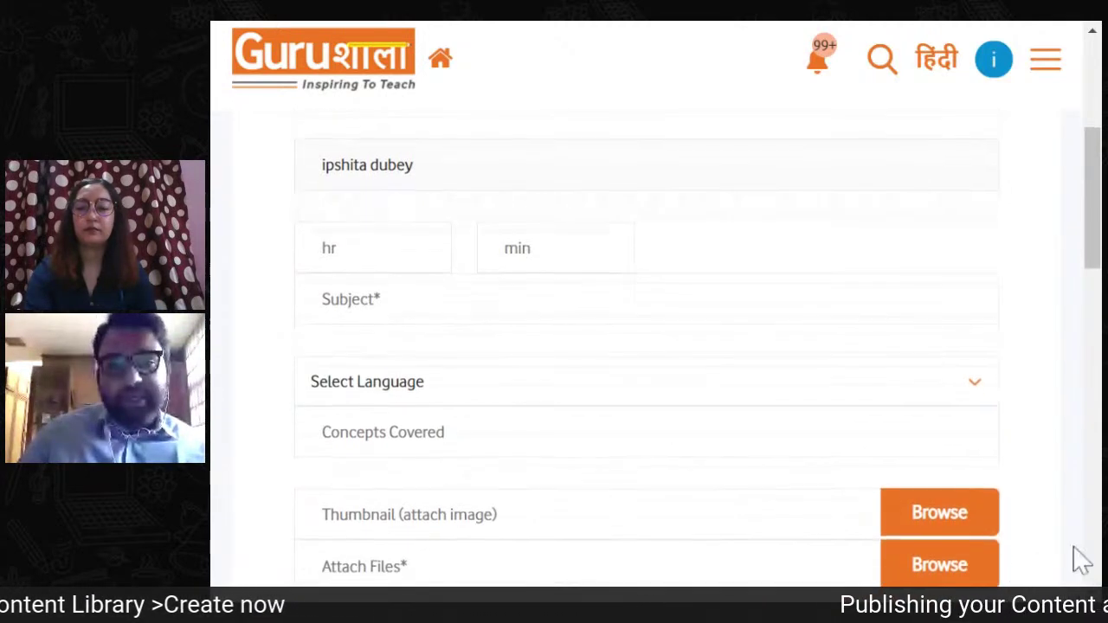
pyautogui.click(986, 404)
pyautogui.click(1036, 416)
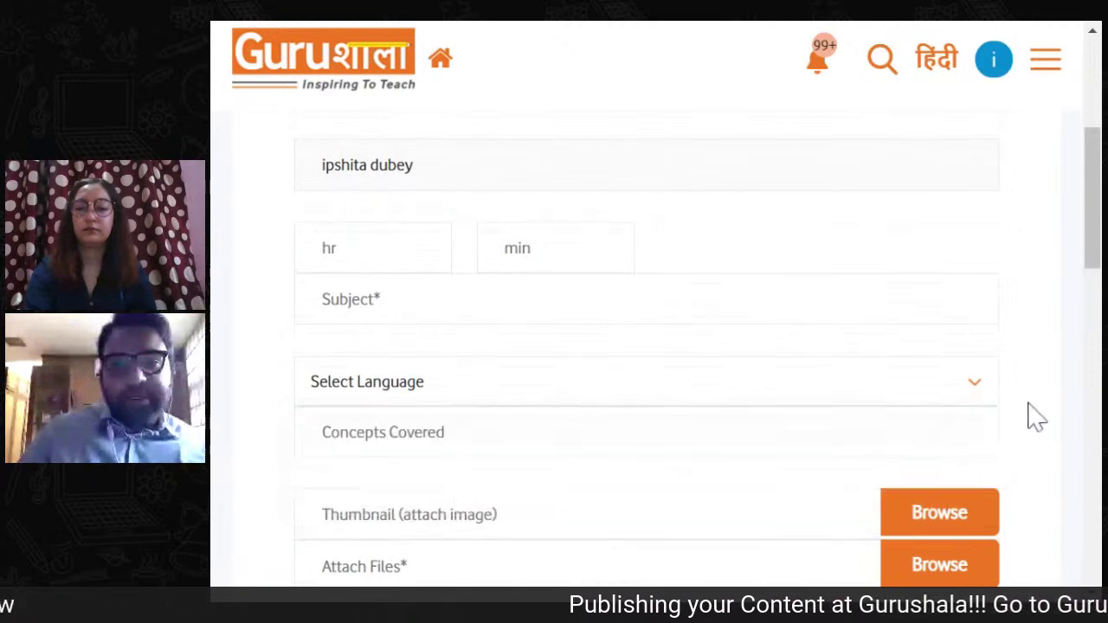
pyautogui.scroll(-3, 648, 347)
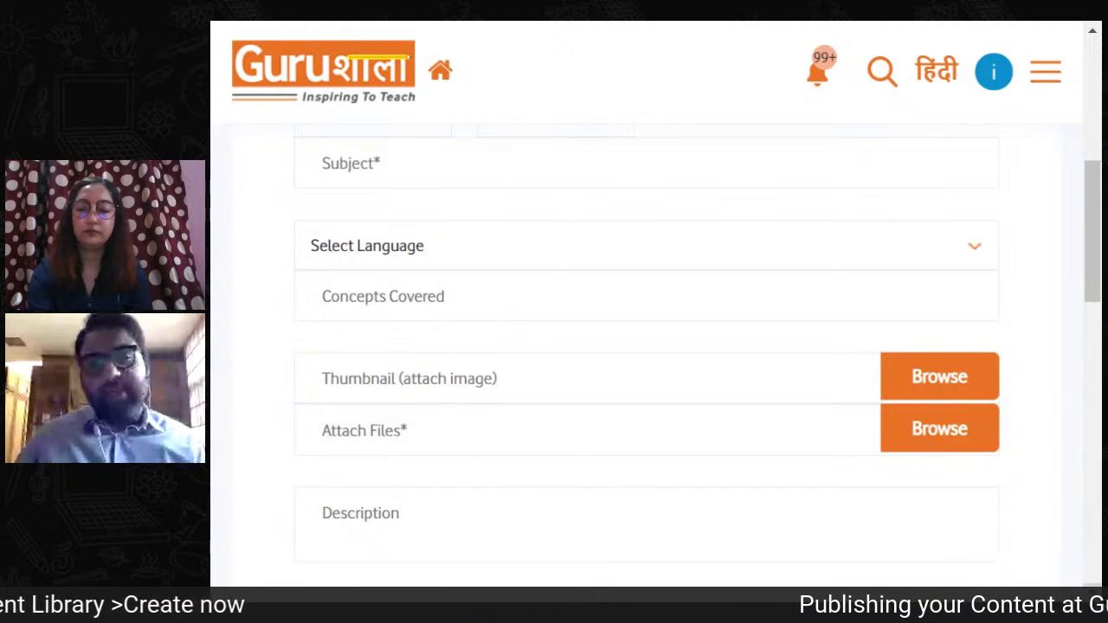
pyautogui.scroll(-3, 648, 346)
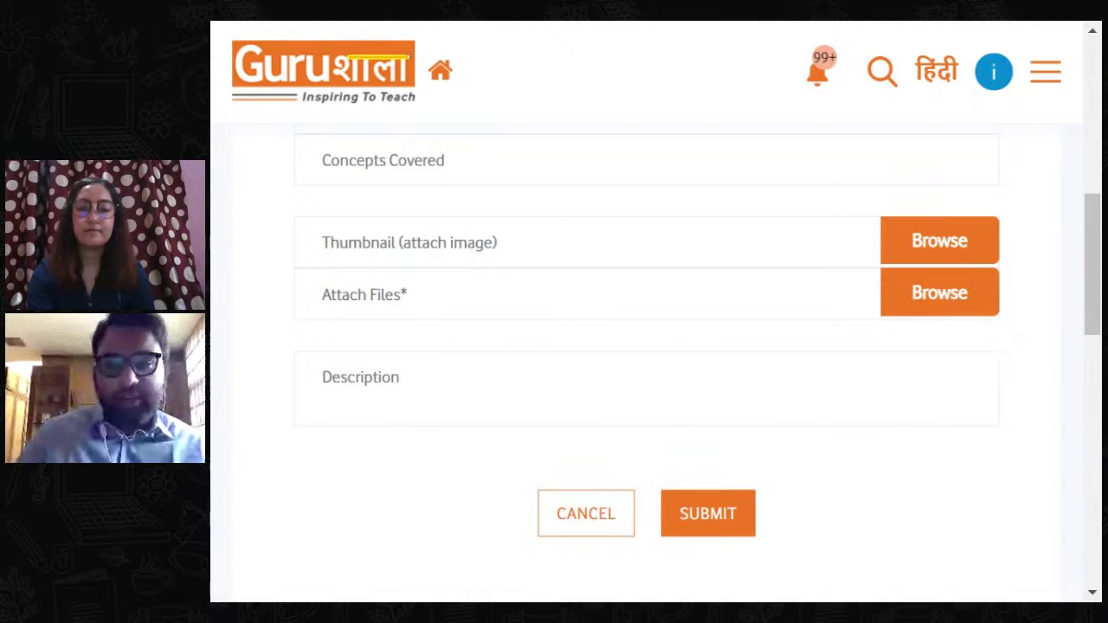
# Try to submit the empty Content Library form and check which fields are required.
pyautogui.click(716, 534)
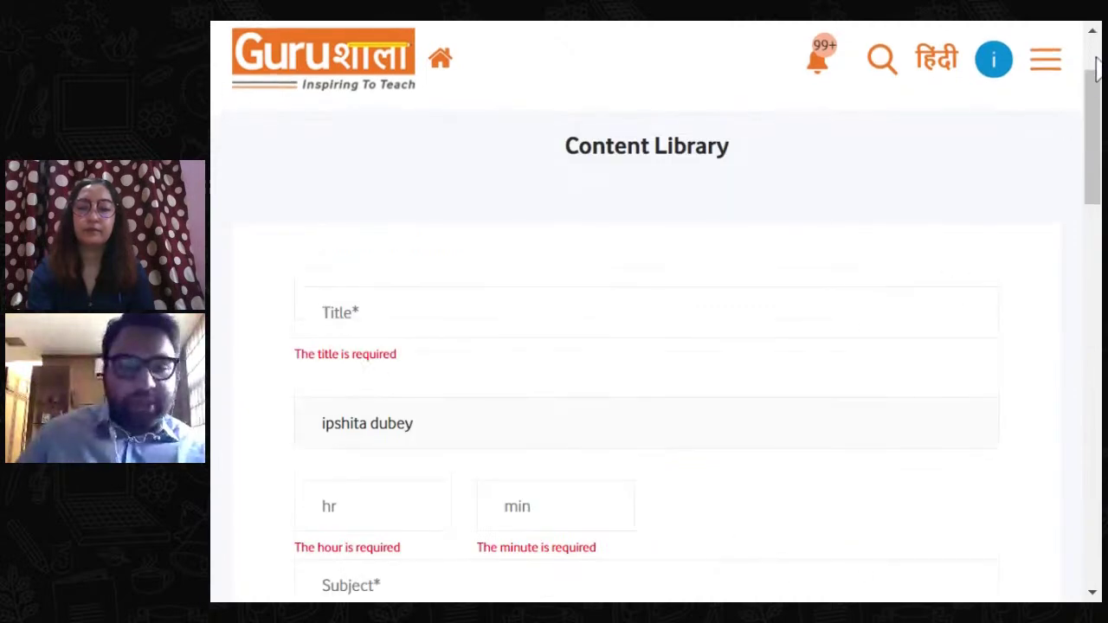
pyautogui.scroll(2, 1096, 69)
pyautogui.moveTo(1096, 91); pyautogui.dragTo(1091, 274)
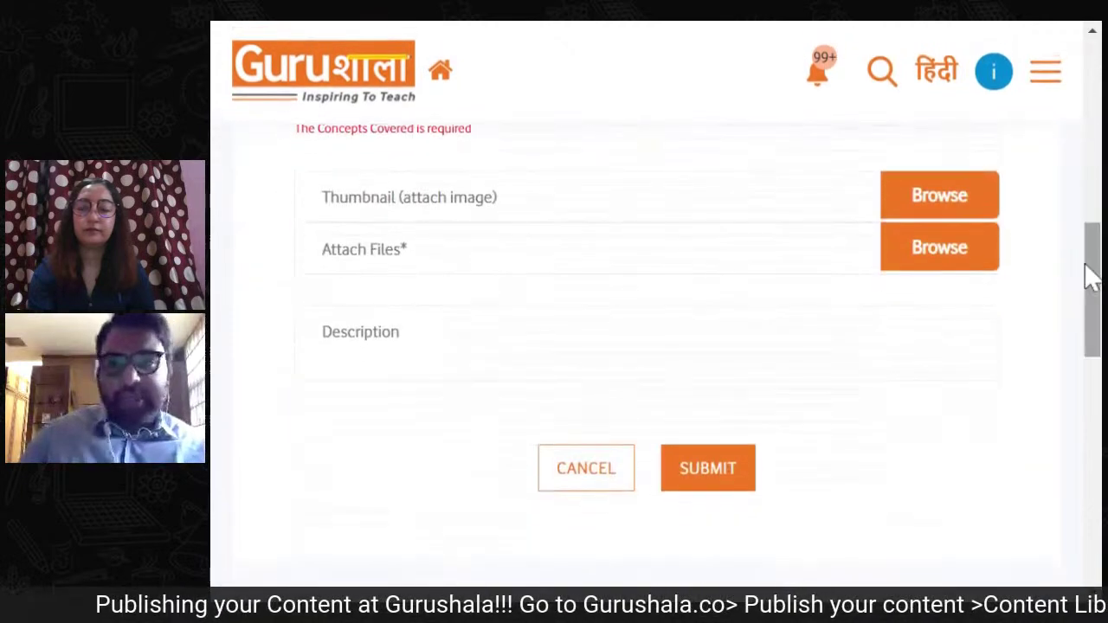
# Cancel the Content Library entry and return to the Gurushala home page.
pyautogui.click(585, 494)
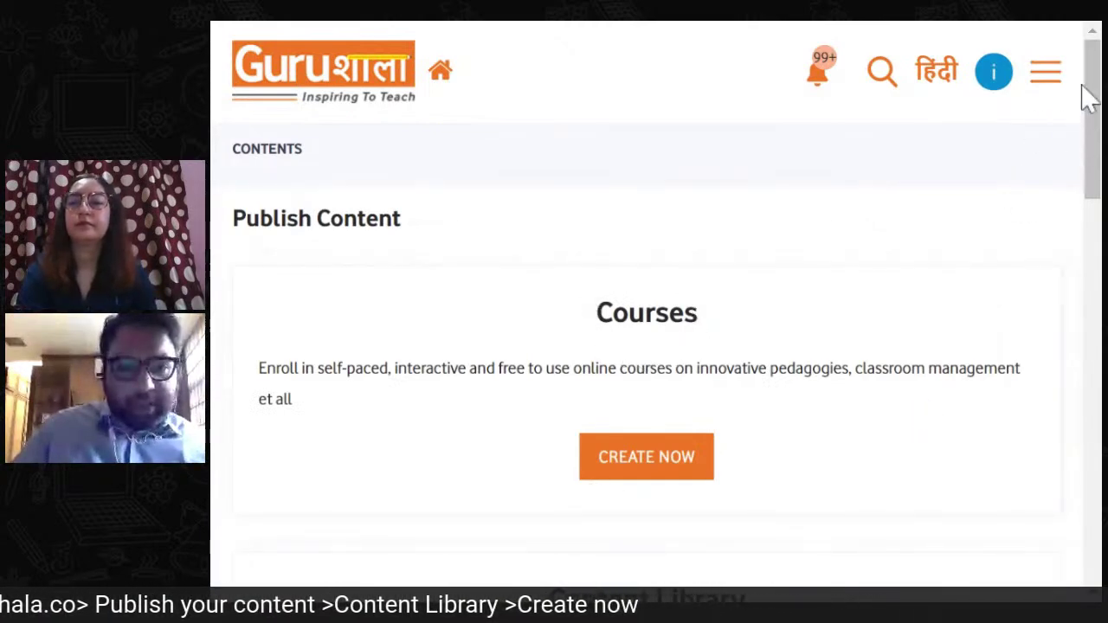
pyautogui.click(450, 78)
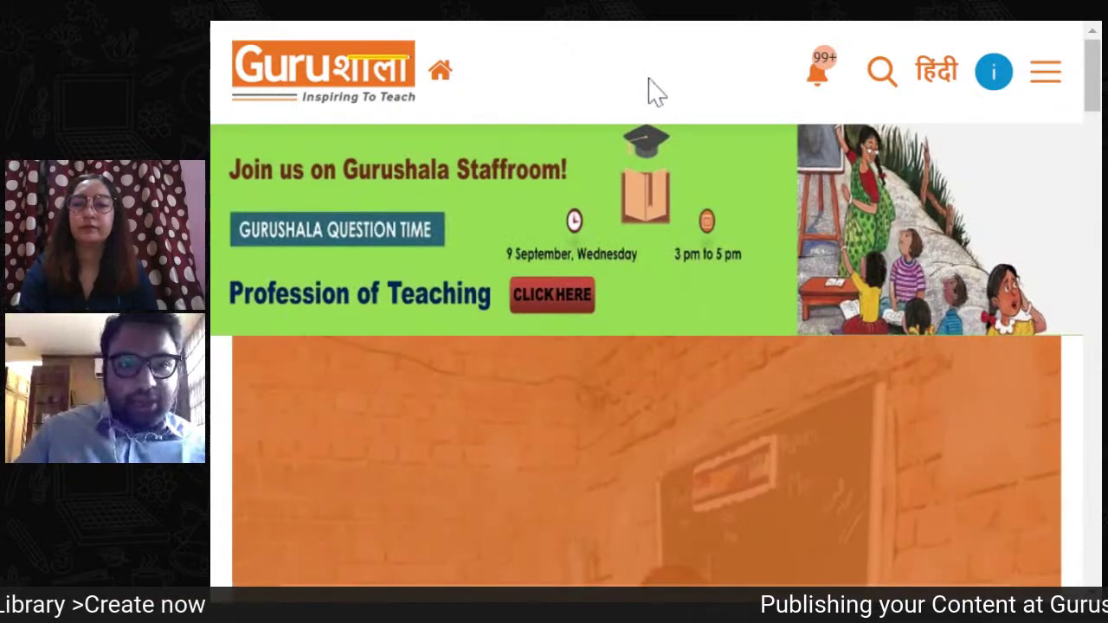